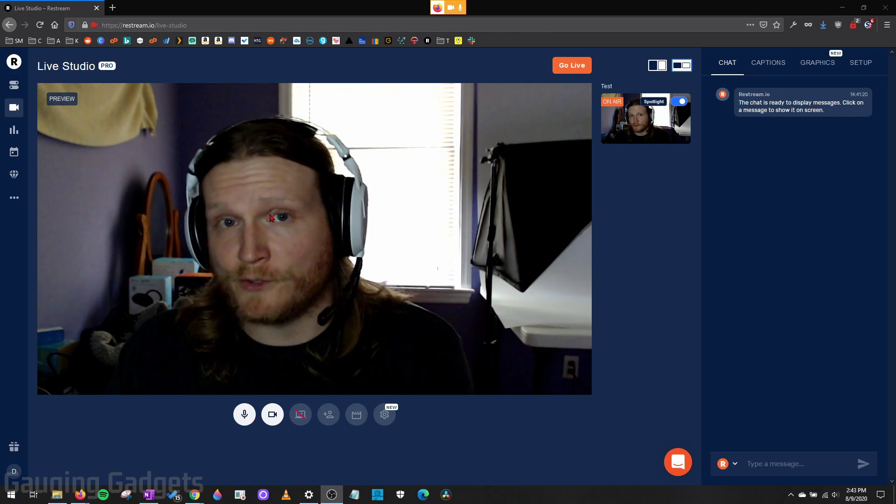
- Look up the link for inviting guests to the stream and dismiss the guest popup
{"action": "left_click", "coordinate": [491, 424]}
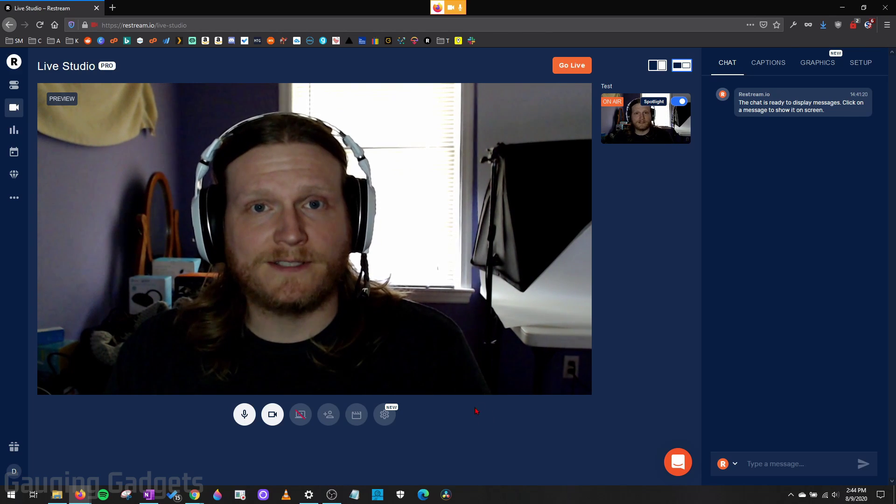
{"action": "left_click", "coordinate": [326, 419]}
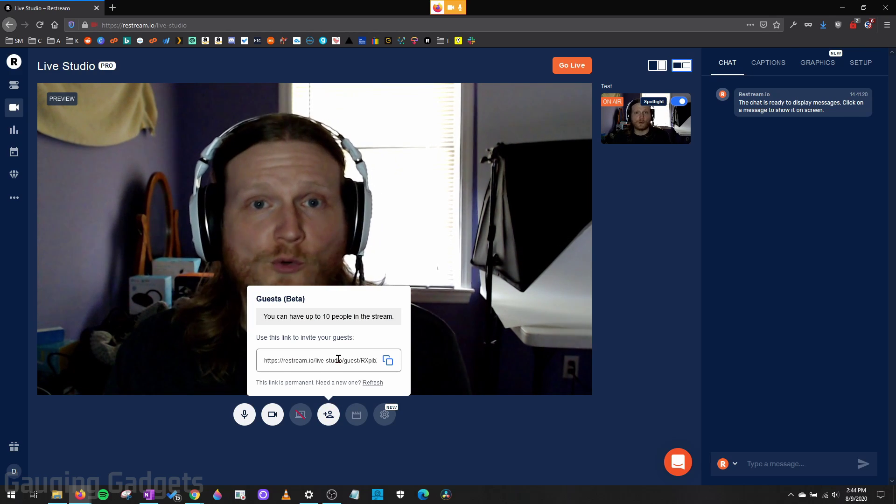
{"action": "left_click", "coordinate": [460, 427]}
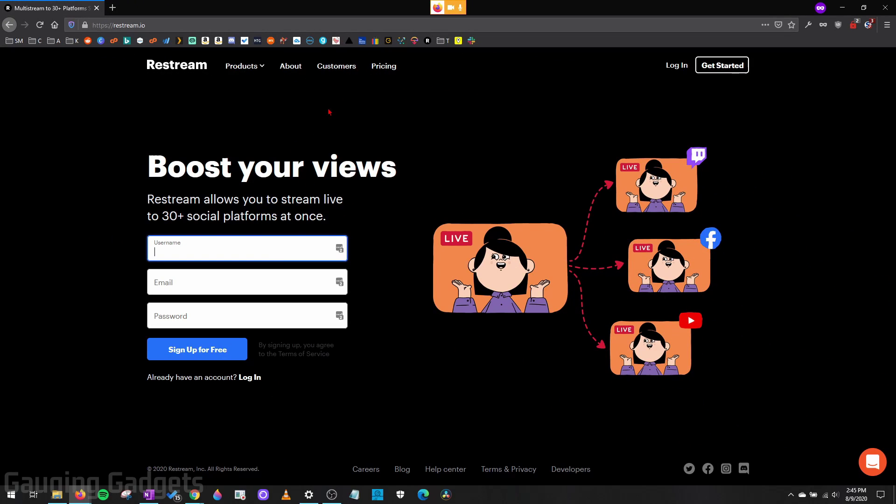
- Review the Free, Standard and Professional plans for individuals on the Restream pricing page
{"action": "left_click", "coordinate": [382, 65]}
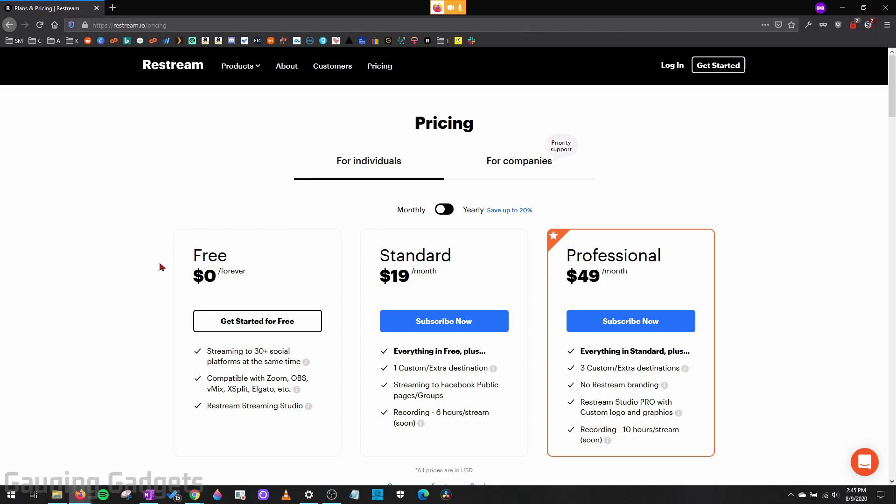
{"action": "scroll", "coordinate": [156, 267], "scroll_direction": "down", "scroll_amount": 1}
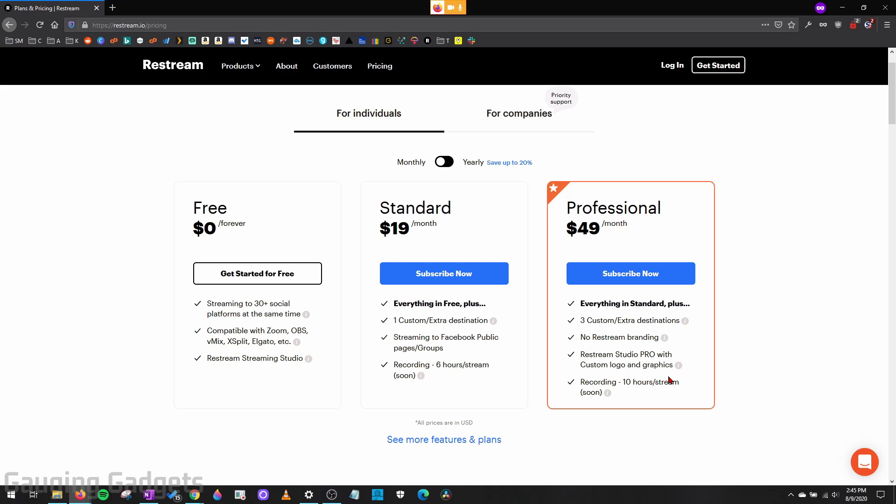
{"action": "left_click", "coordinate": [456, 269]}
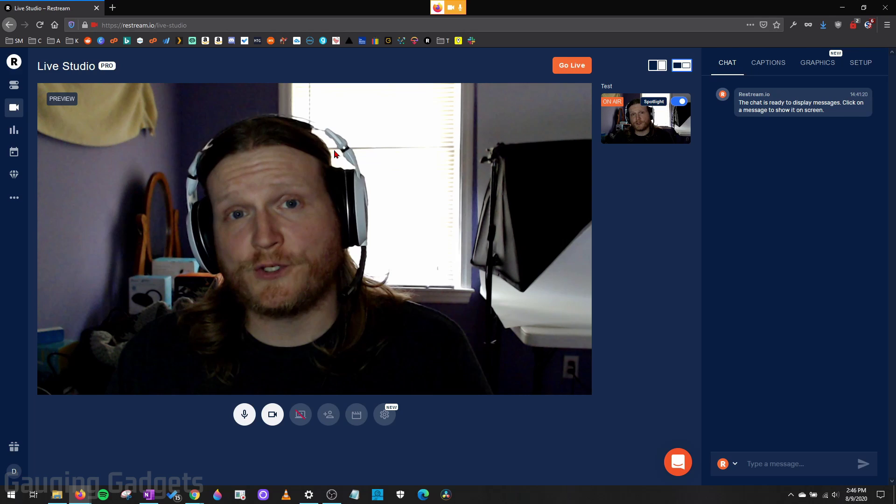
- Add Twitch as a new channel in the destinations and authorize Restream.io to access the Twitch account
{"action": "left_click", "coordinate": [13, 88]}
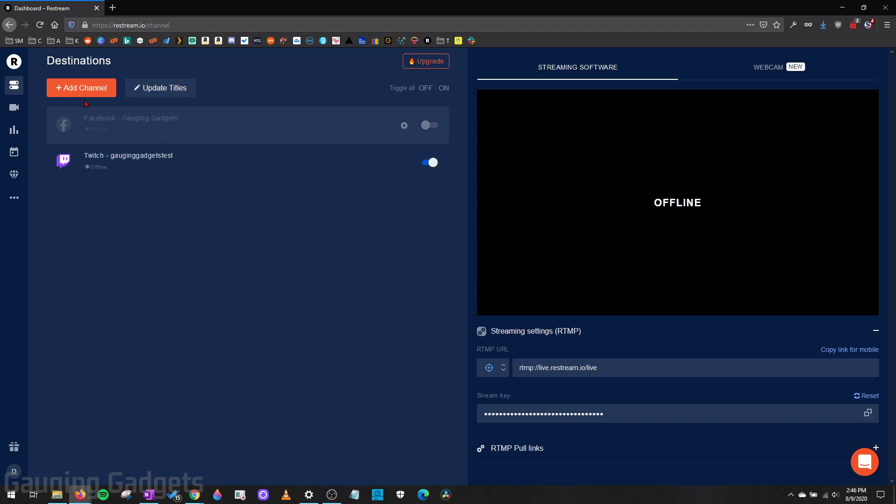
{"action": "left_click", "coordinate": [73, 91]}
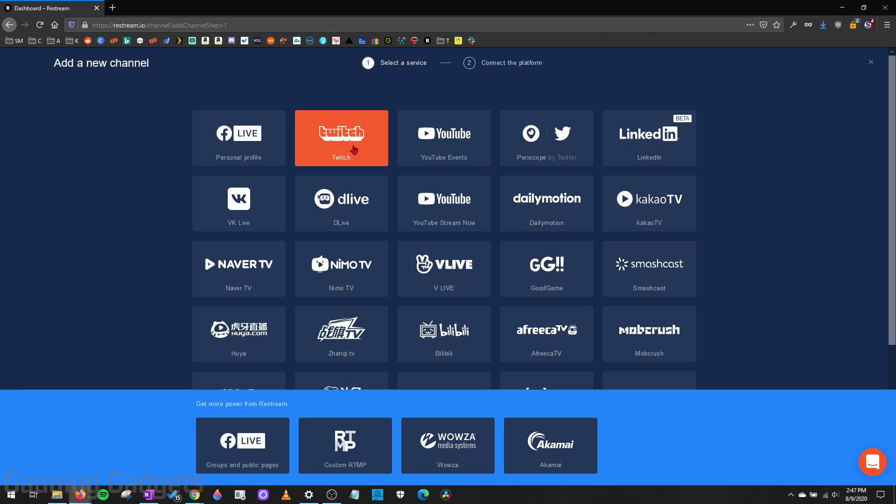
{"action": "left_click", "coordinate": [354, 149]}
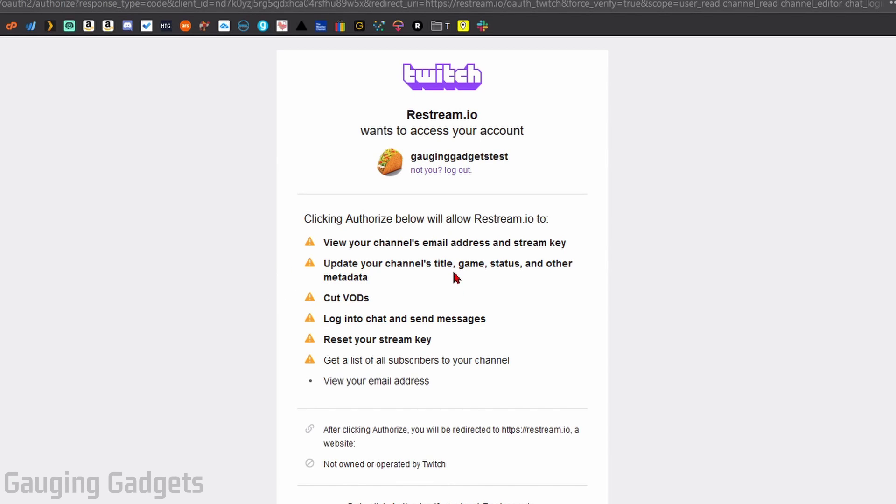
{"action": "left_click", "coordinate": [404, 447]}
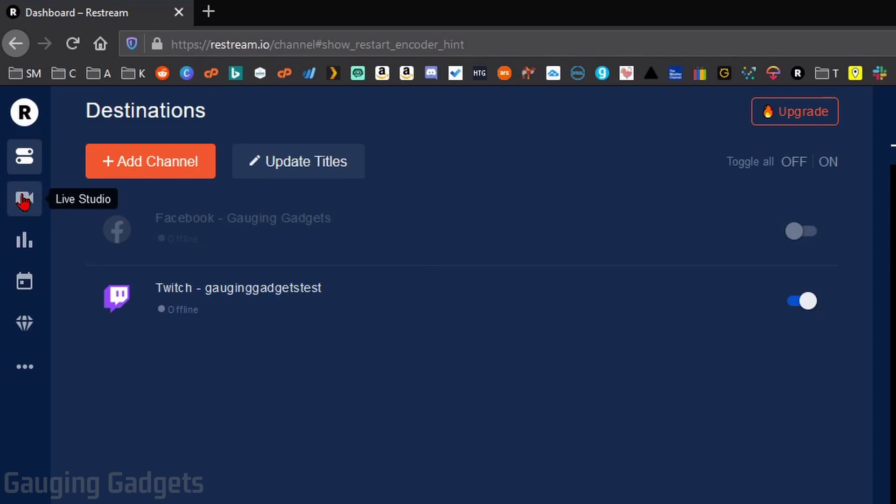
- Open Live Studio and allow it to use the HD Pro Webcam C920 and the Microphone (2- Elite SuperAmp PC)
{"action": "left_click", "coordinate": [24, 199]}
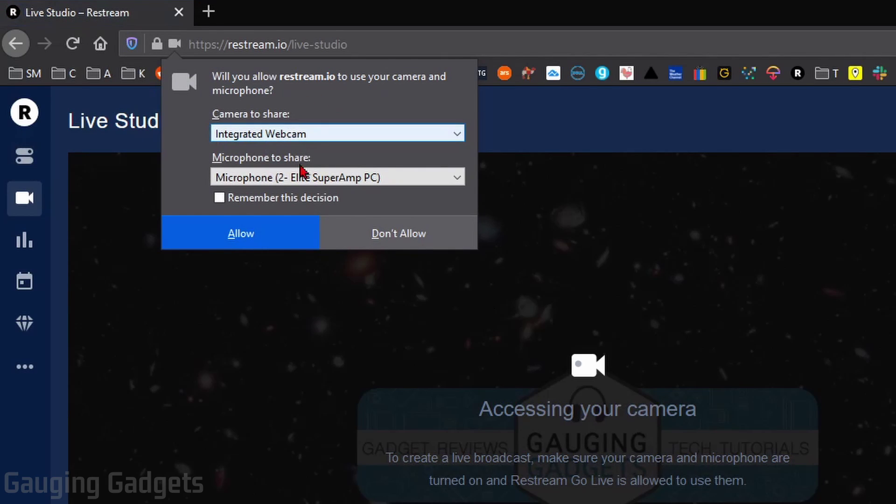
{"action": "left_click", "coordinate": [326, 135]}
{"action": "left_click", "coordinate": [280, 171]}
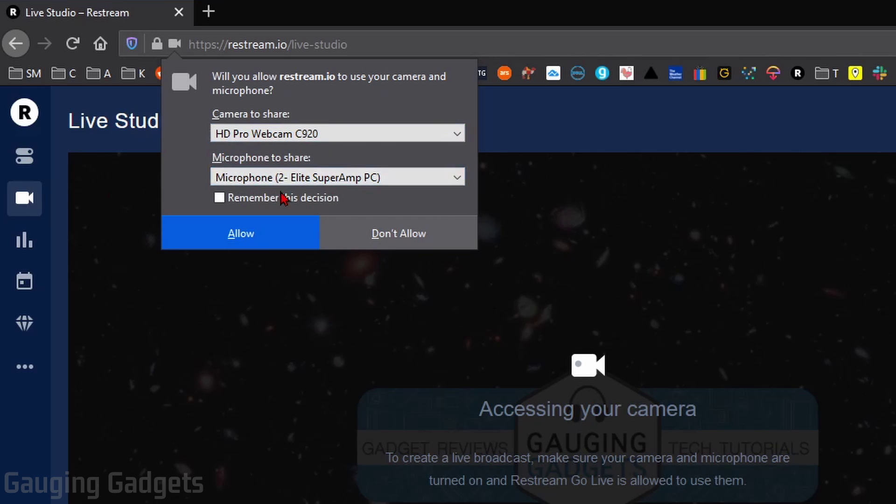
{"action": "left_click", "coordinate": [235, 235]}
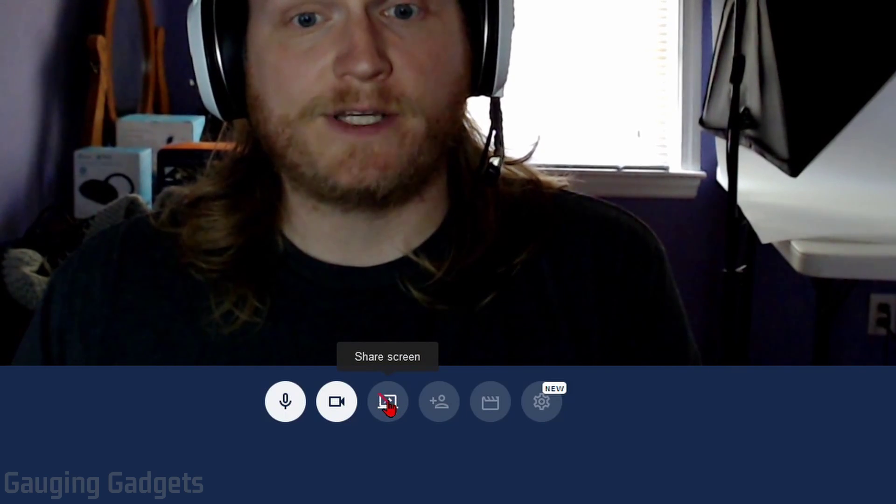
- Share the browser window showing the Gauging Gadgets website as a screen source in the studio
{"action": "left_click", "coordinate": [387, 402]}
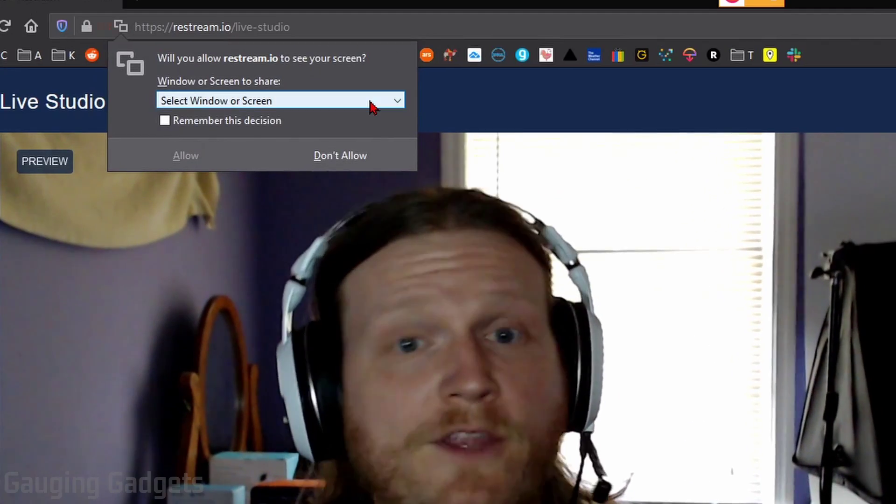
{"action": "left_click", "coordinate": [371, 105]}
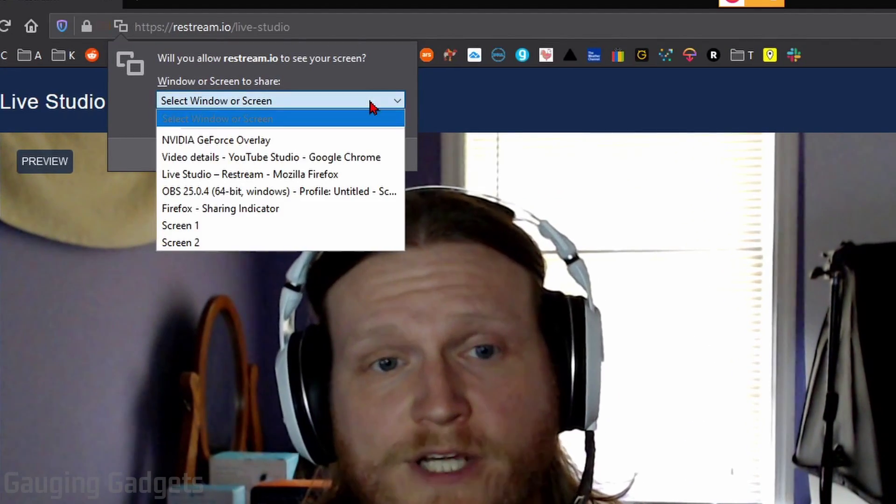
{"action": "left_click", "coordinate": [280, 232]}
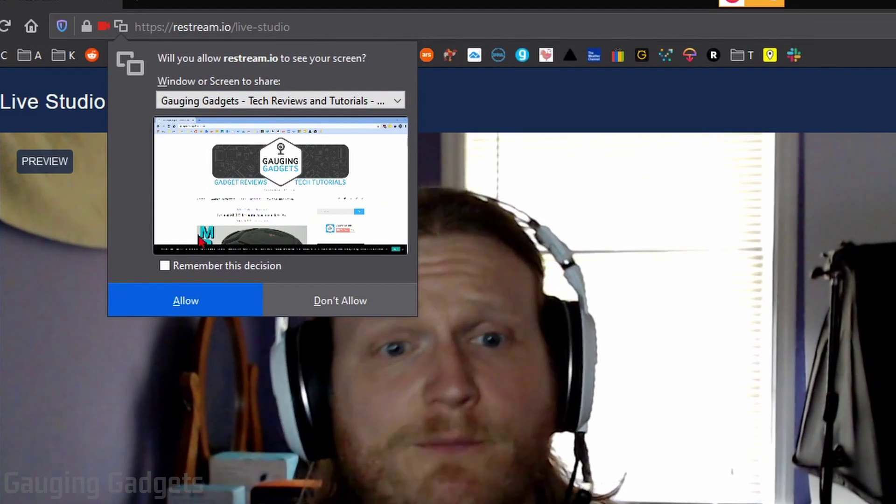
{"action": "left_click", "coordinate": [188, 302]}
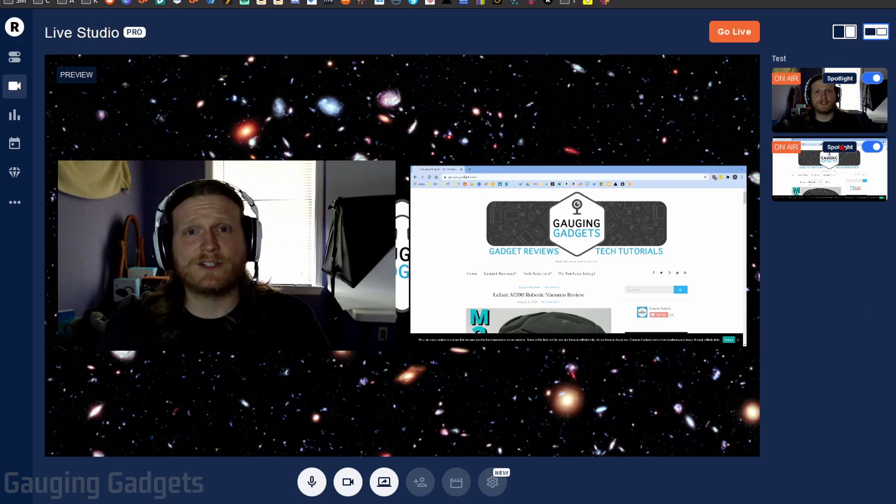
- Try the full-height split layout and restore the original one; take the webcam source off air and put it back on
{"action": "left_click", "coordinate": [838, 32]}
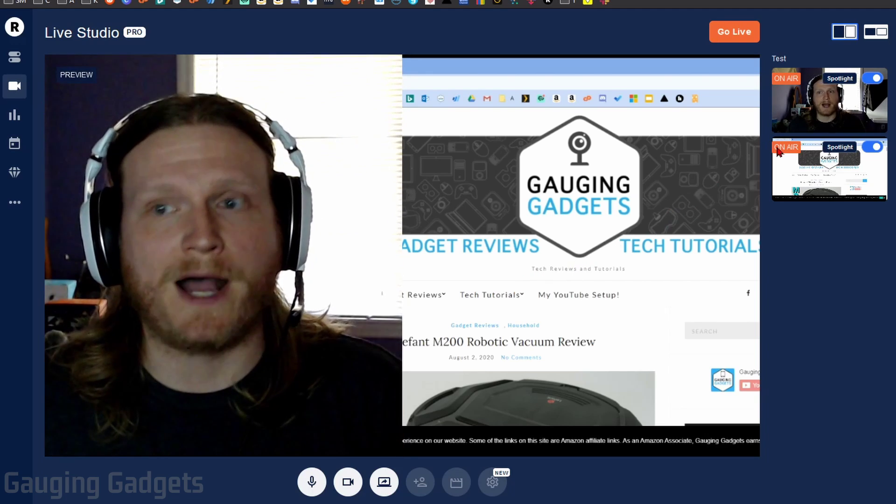
{"action": "left_click", "coordinate": [876, 31]}
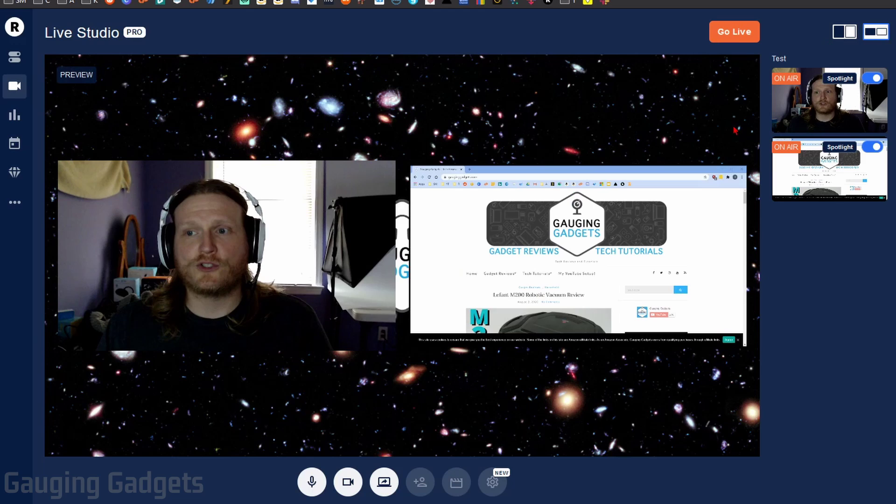
{"action": "left_click", "coordinate": [876, 79]}
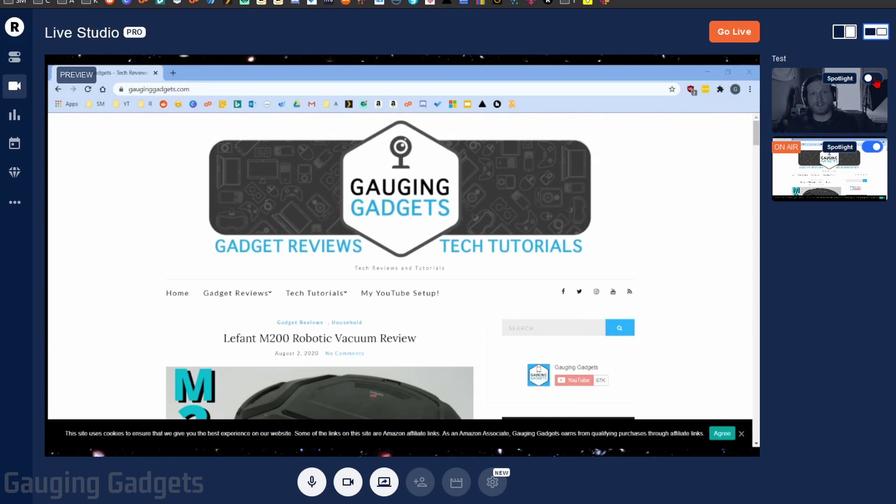
{"action": "left_click", "coordinate": [876, 79]}
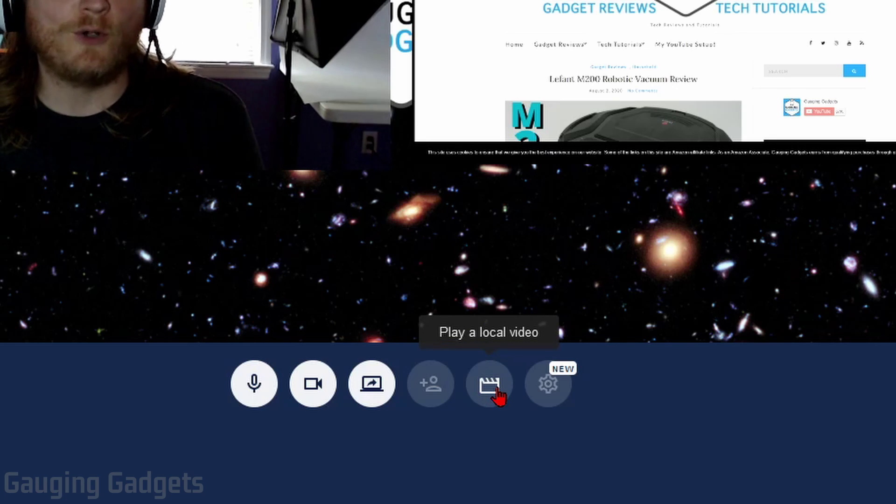
- Examine the requirements for playing a local video and the available stream quality options in the studio settings
{"action": "left_click", "coordinate": [489, 385]}
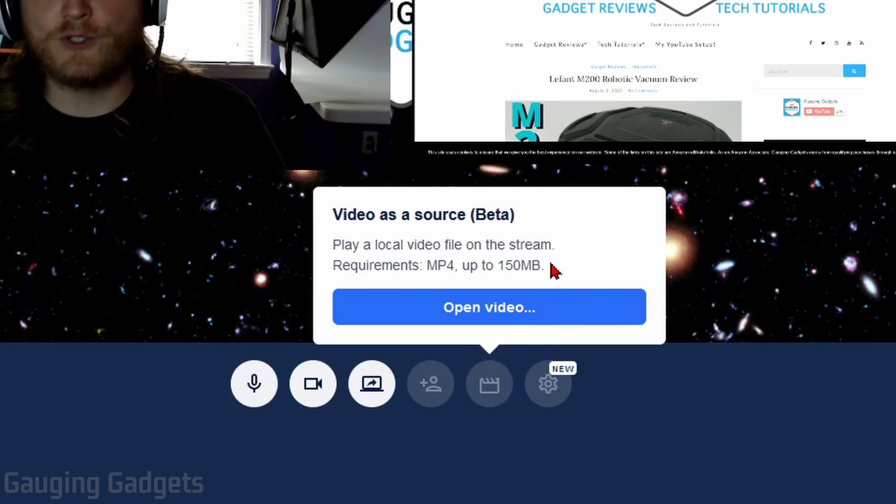
{"action": "left_click", "coordinate": [680, 434]}
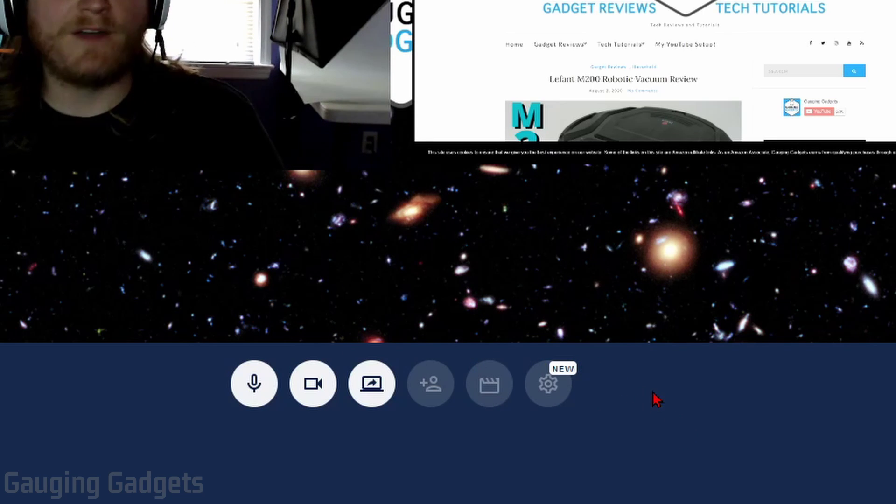
{"action": "left_click", "coordinate": [544, 384]}
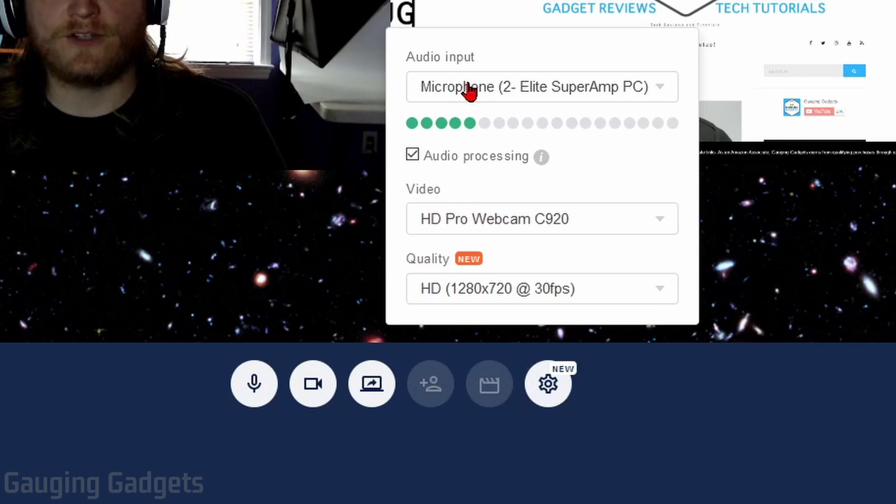
{"action": "left_click", "coordinate": [591, 292]}
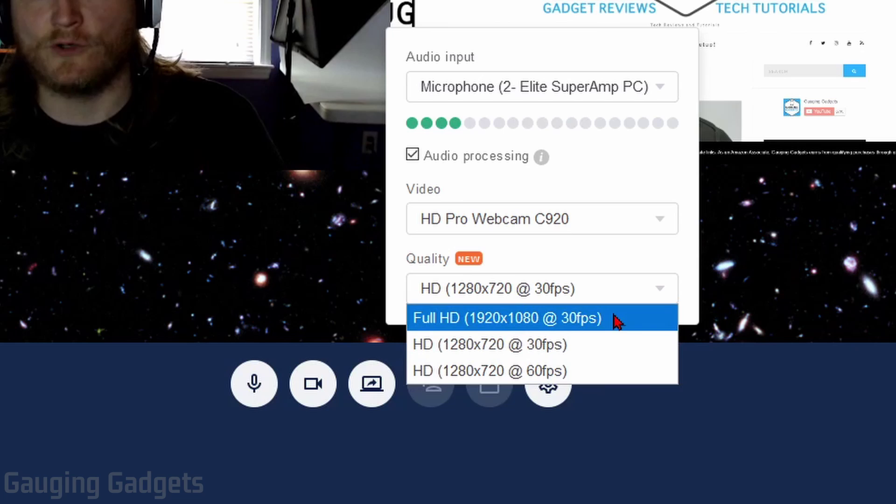
{"action": "left_click", "coordinate": [745, 368]}
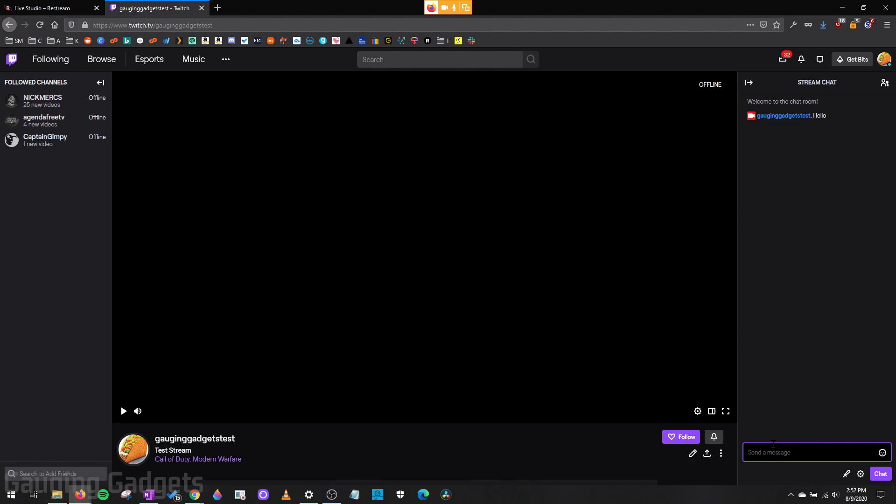
- Switch from the Twitch channel page back to Live Studio and show the "Hello" chat message on the stream
{"action": "key", "text": "ctrl+Tab"}
{"action": "mouse_move", "coordinate": [714, 336]}
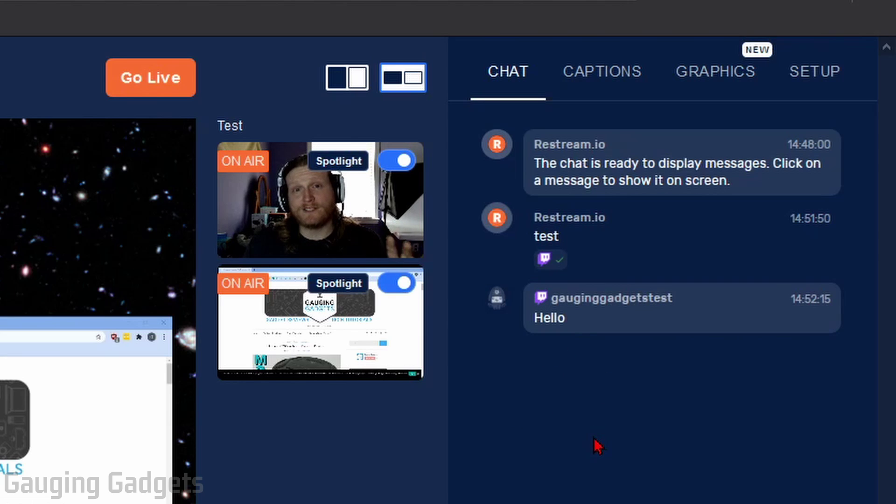
{"action": "mouse_move", "coordinate": [678, 334]}
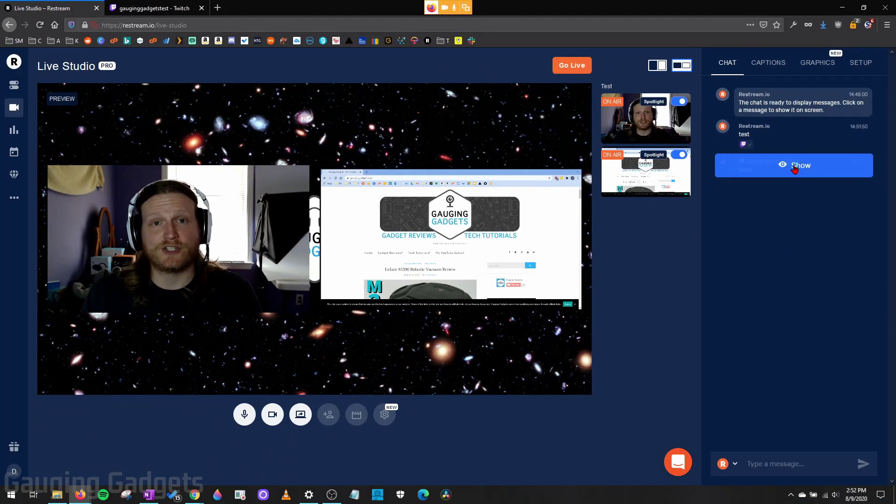
{"action": "left_click", "coordinate": [670, 322]}
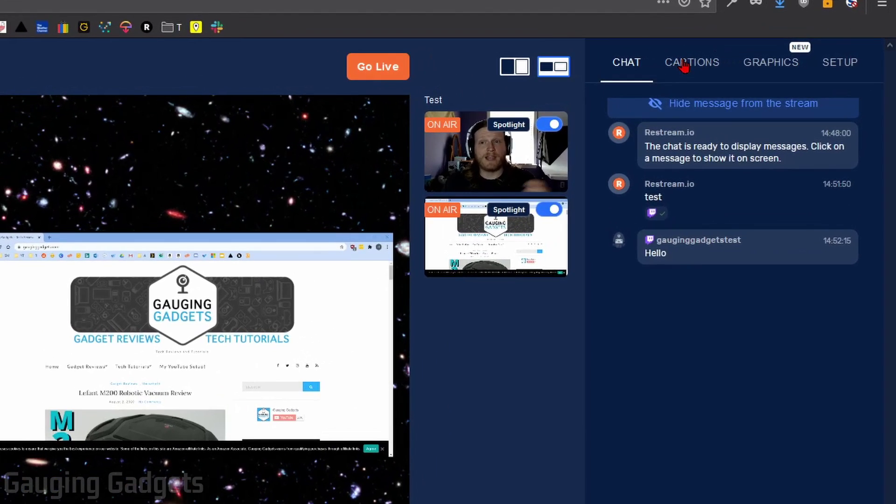
- Show the "Subscribe now on YouTube" caption on the stream, hide it and show the "Follow me on Instagram" caption instead
{"action": "left_click", "coordinate": [764, 65]}
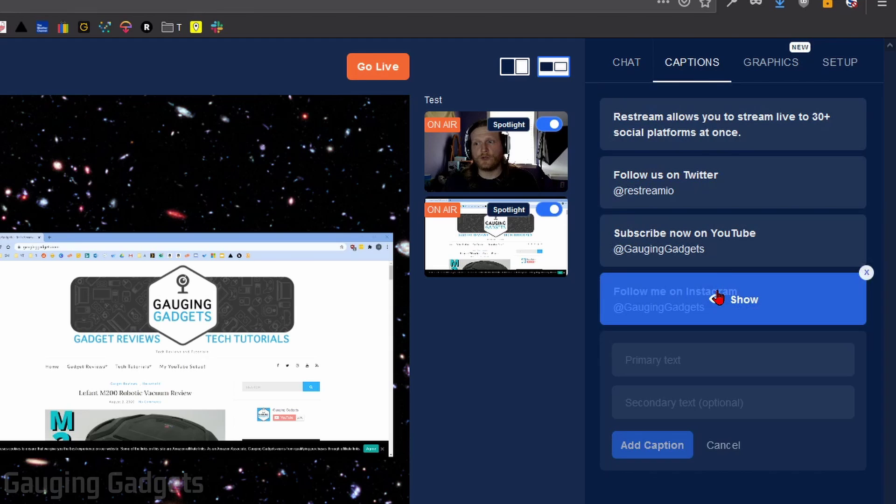
{"action": "mouse_move", "coordinate": [734, 229]}
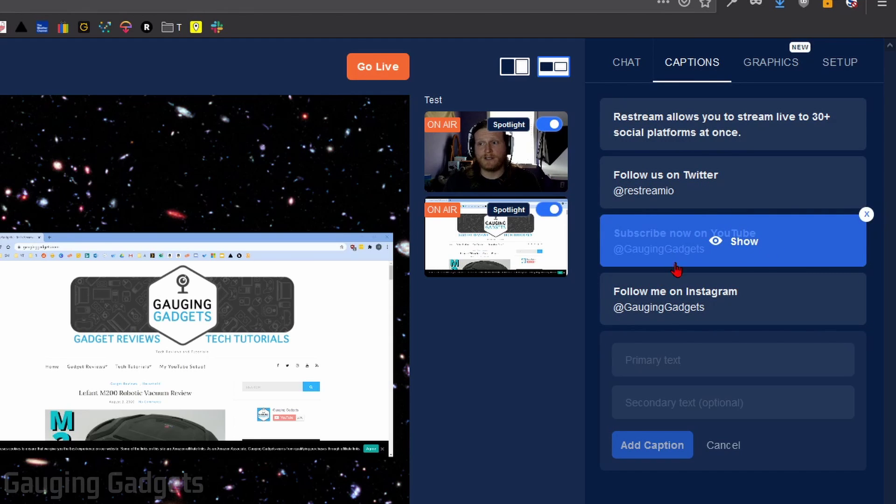
{"action": "left_click", "coordinate": [738, 248]}
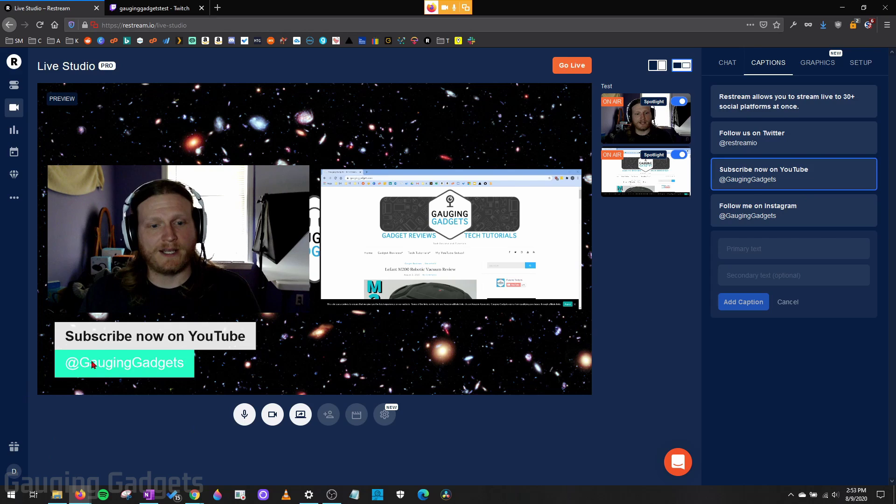
{"action": "left_click", "coordinate": [773, 249]}
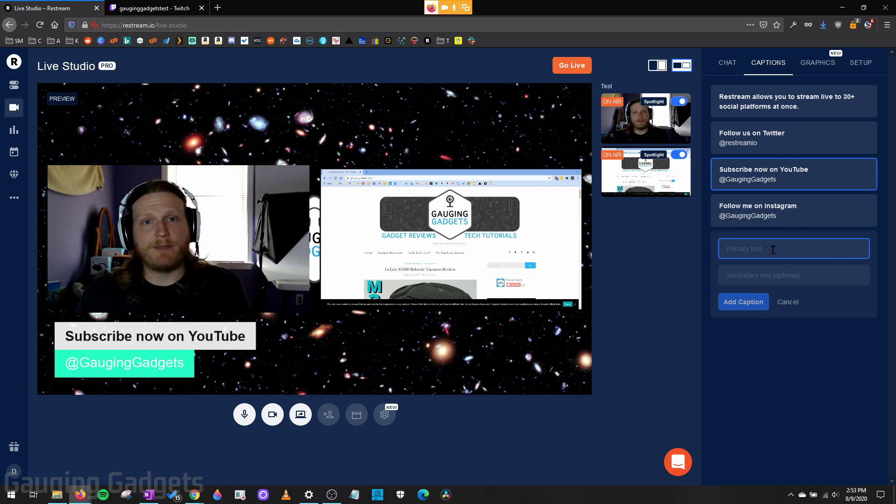
{"action": "left_click", "coordinate": [800, 174]}
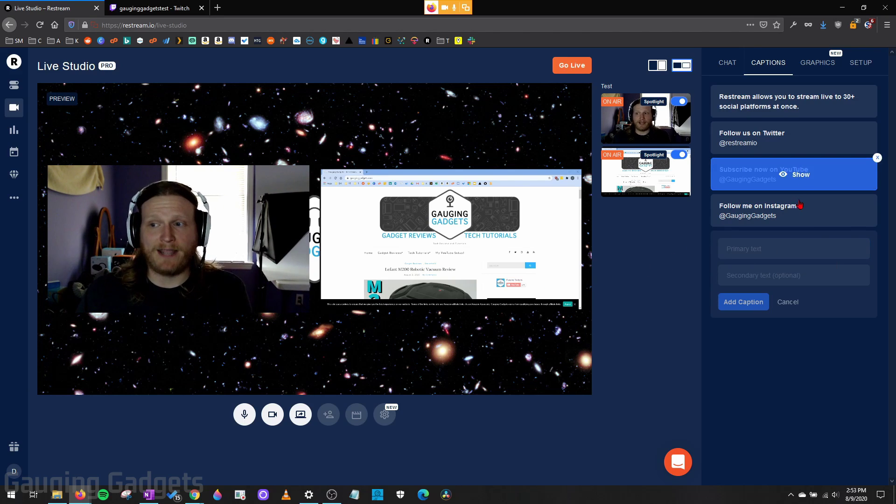
{"action": "left_click", "coordinate": [784, 208]}
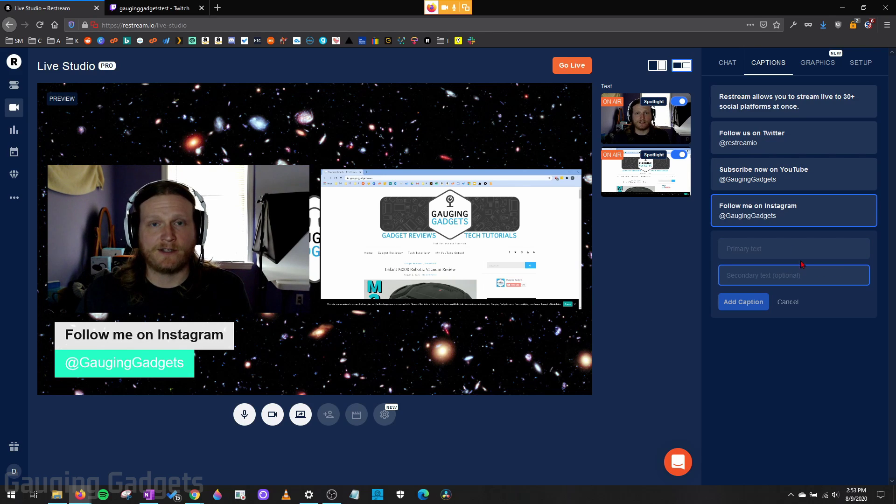
- Show the Gauging Gadgets logo on the stream; try the Restream background and restore the Gauging Gadgets space background
{"action": "left_click", "coordinate": [812, 63]}
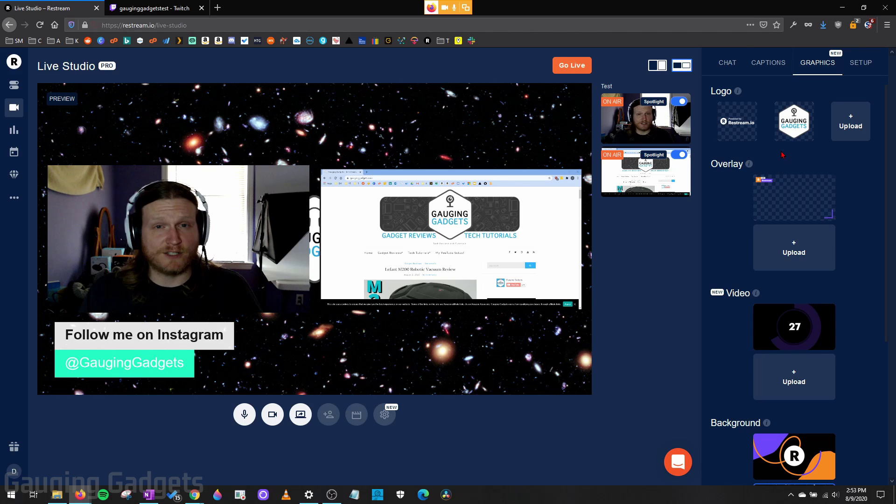
{"action": "mouse_move", "coordinate": [798, 130]}
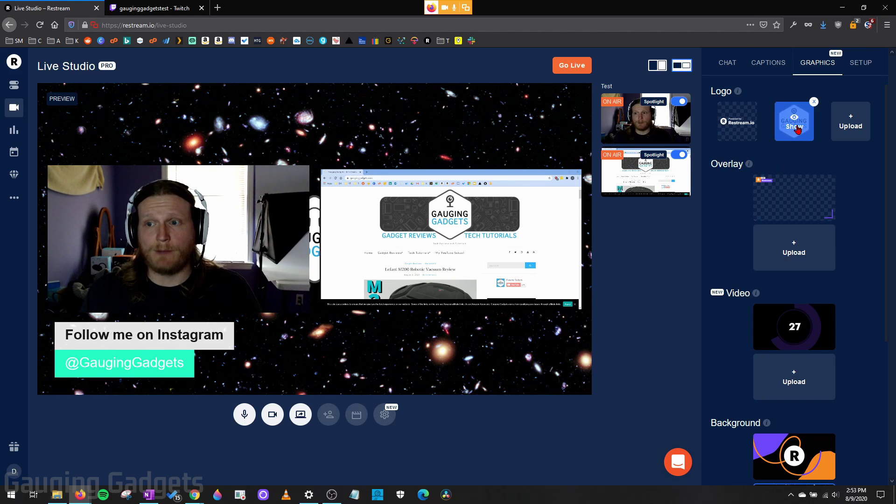
{"action": "mouse_move", "coordinate": [803, 455]}
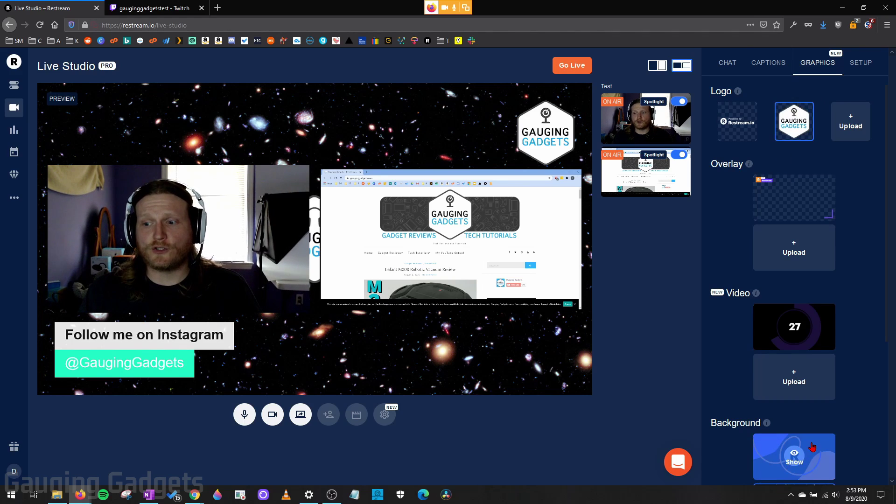
{"action": "scroll", "coordinate": [802, 454], "scroll_direction": "down", "scroll_amount": 3}
{"action": "left_click", "coordinate": [803, 312]}
{"action": "left_click", "coordinate": [794, 363]}
{"action": "scroll", "coordinate": [795, 327], "scroll_direction": "up", "scroll_amount": 3}
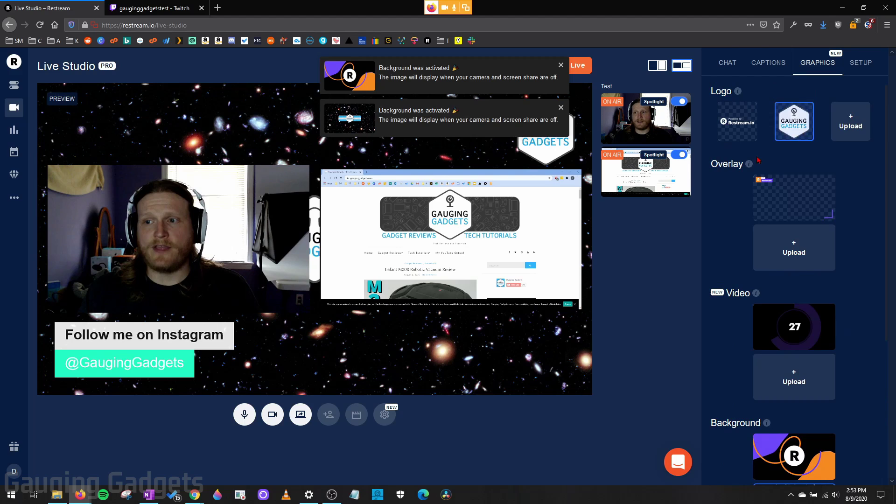
- Try the Restream Live overlay on the stream, hide it again and open the studio's setup options
{"action": "left_click", "coordinate": [803, 202]}
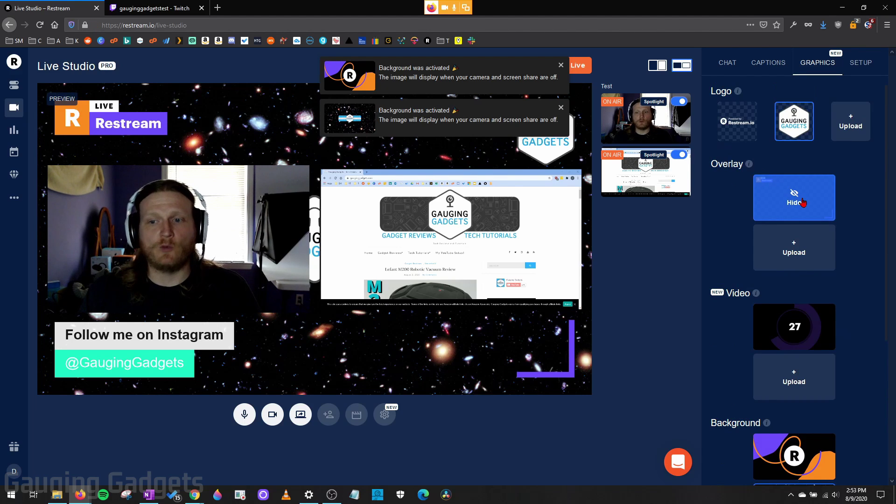
{"action": "left_click", "coordinate": [803, 202]}
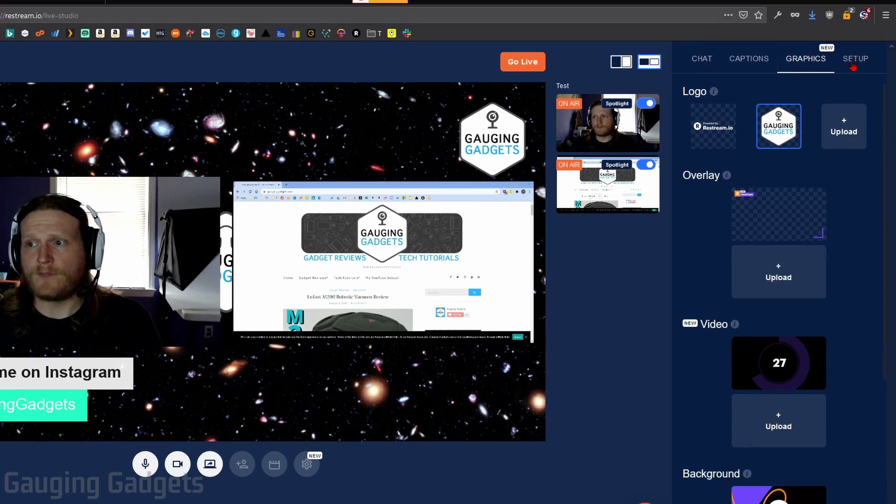
{"action": "left_click", "coordinate": [853, 64]}
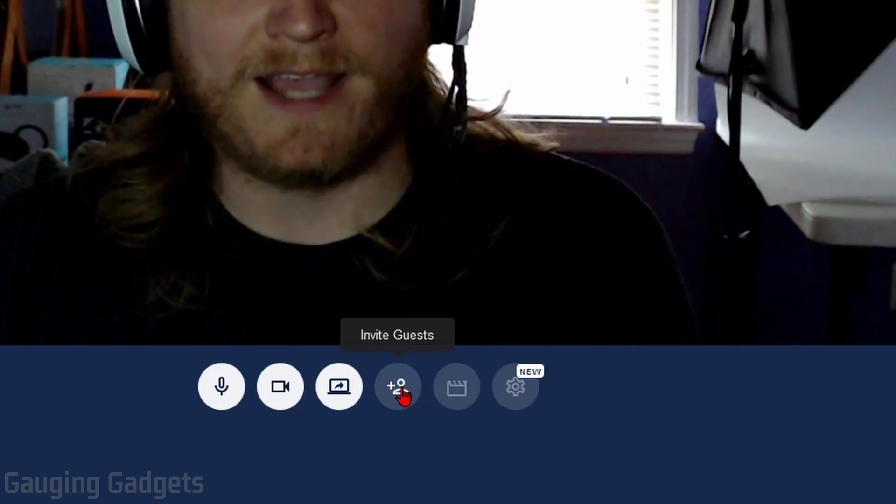
- Copy the guest invite link for the live studio and close the guest invitation pop-up
{"action": "left_click", "coordinate": [401, 398]}
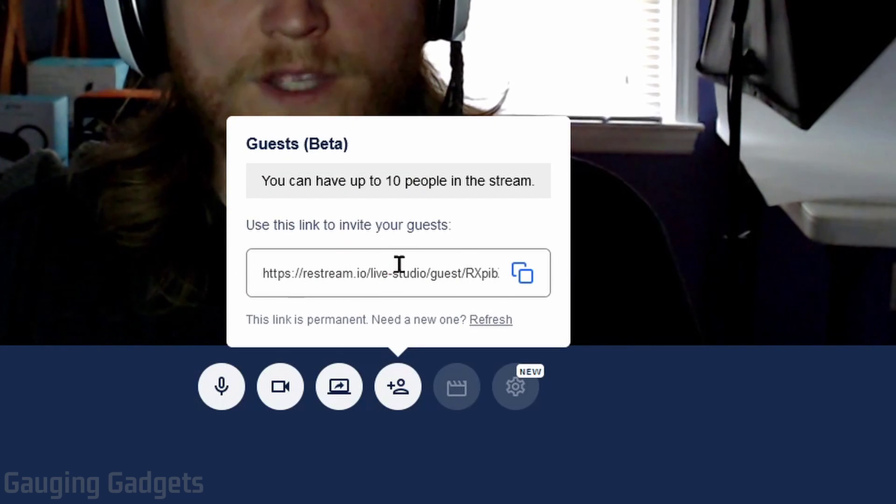
{"action": "left_click", "coordinate": [523, 275]}
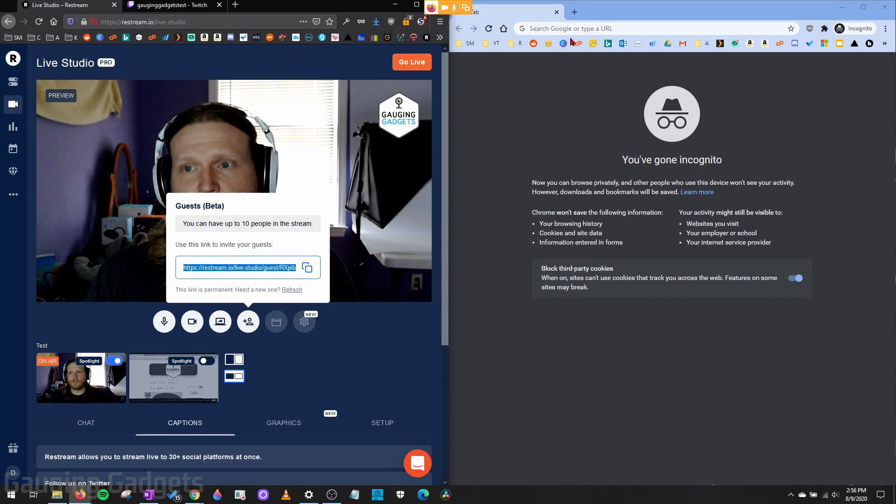
{"action": "left_click", "coordinate": [586, 32]}
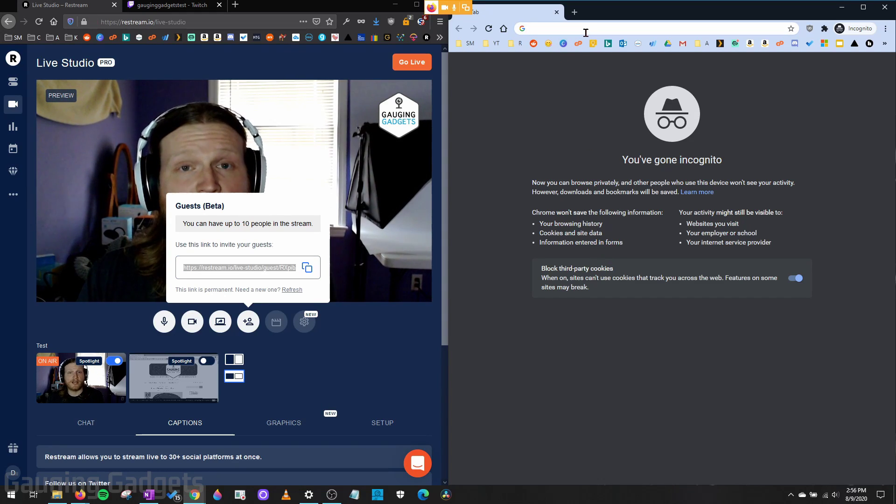
{"action": "left_click", "coordinate": [325, 368]}
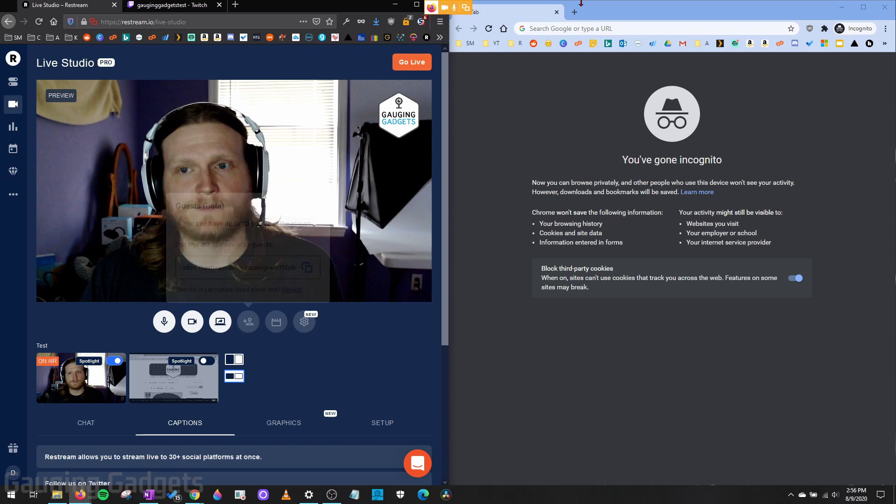
- Open the copied guest link in the Chrome incognito window and allow it to use the microphone and camera
{"action": "left_click", "coordinate": [592, 26]}
{"action": "key", "text": "ctrl+v"}
{"action": "key", "text": "Return"}
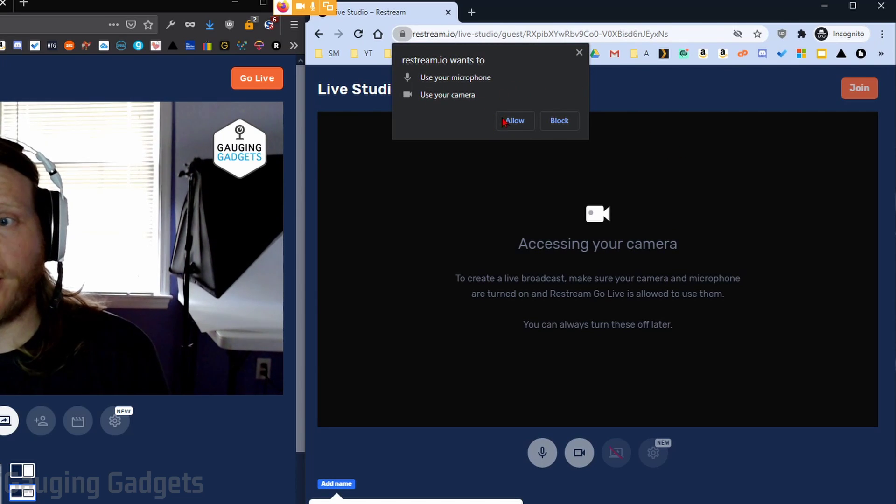
{"action": "left_click", "coordinate": [515, 122]}
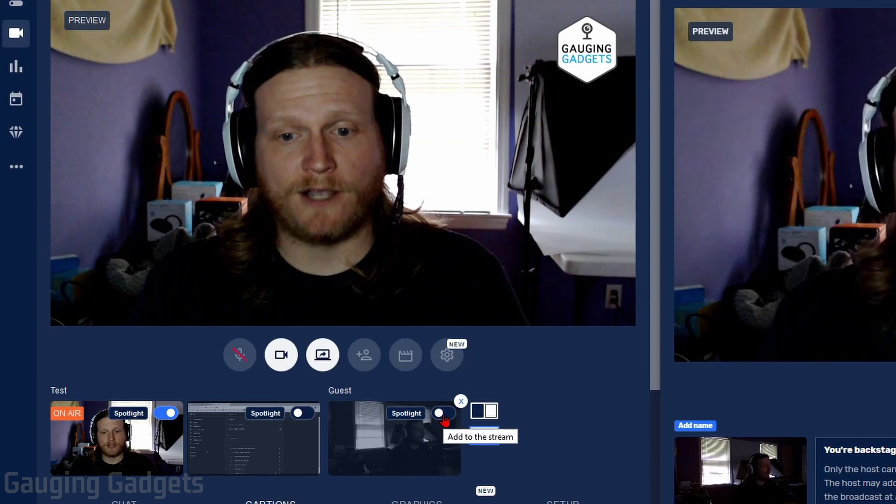
- Put the guest's webcam on air; try the full-height split layout and restore the side-by-side layout over the background
{"action": "left_click", "coordinate": [444, 420]}
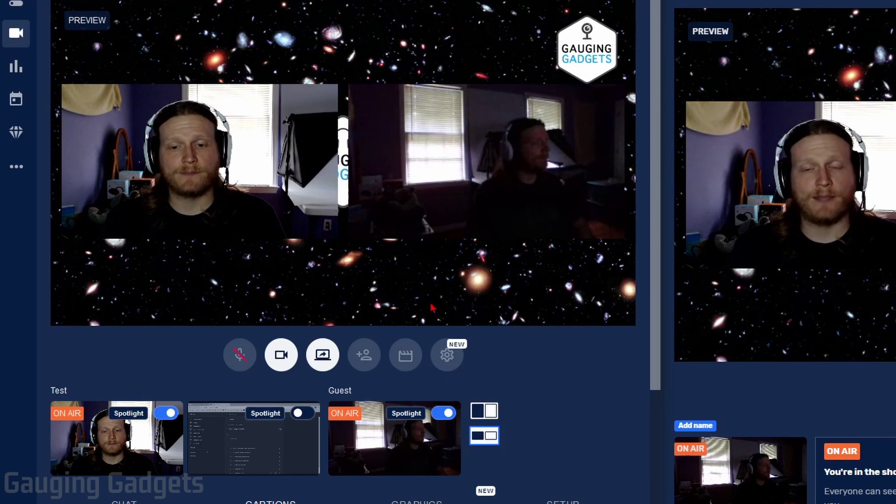
{"action": "left_click", "coordinate": [483, 420]}
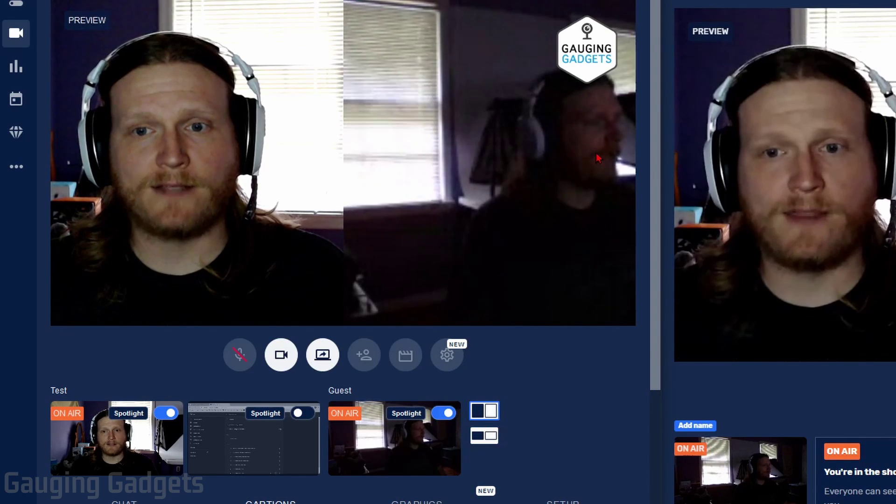
{"action": "left_click", "coordinate": [484, 436]}
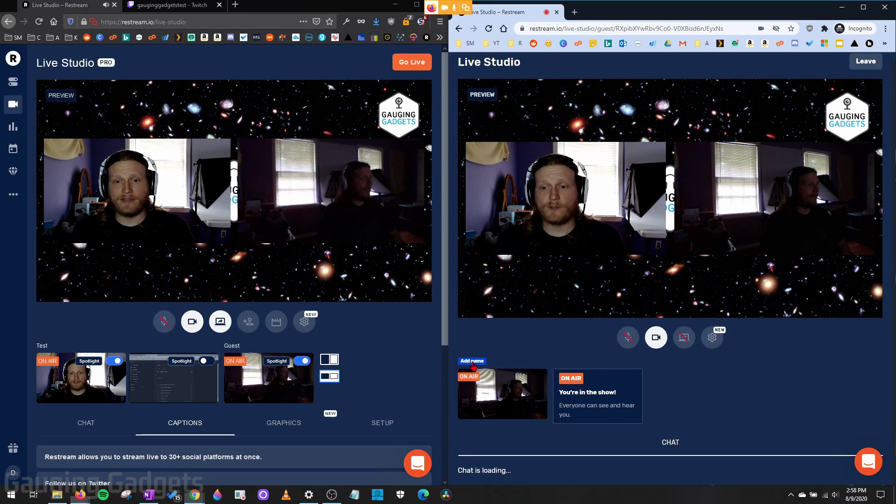
- Name the guest "Guest", share the gauginggadgets.com tab from the guest page and put that shared screen on air from the host studio
{"action": "left_click", "coordinate": [473, 361]}
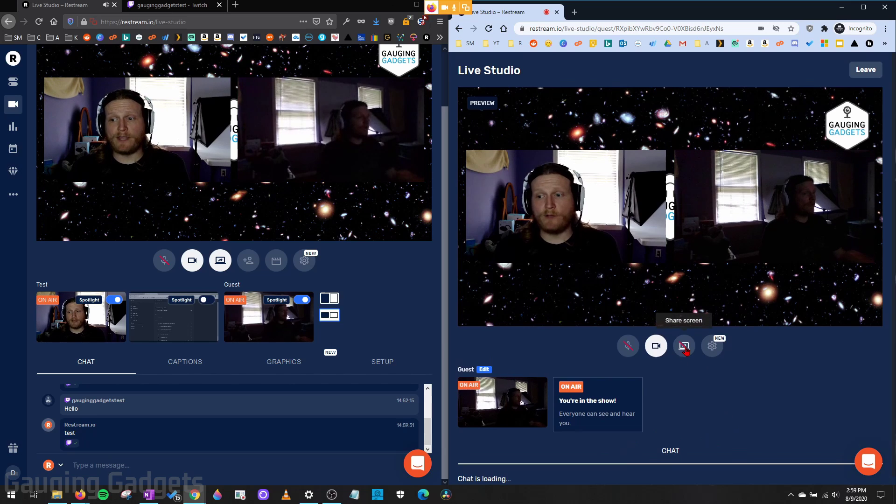
{"action": "left_click", "coordinate": [684, 346]}
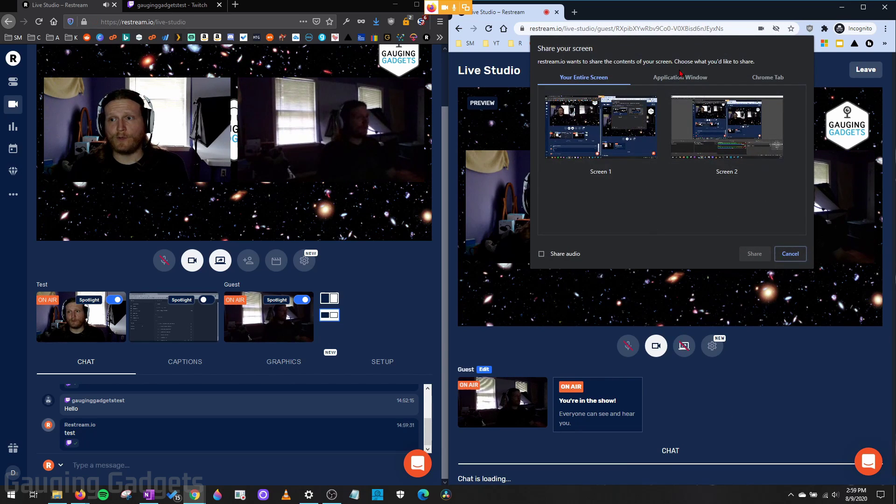
{"action": "double_click", "coordinate": [744, 113]}
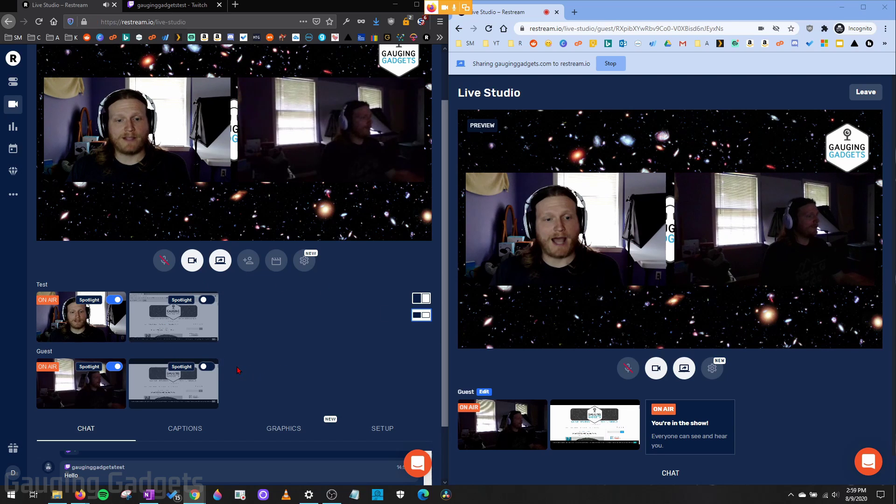
{"action": "left_click", "coordinate": [208, 367]}
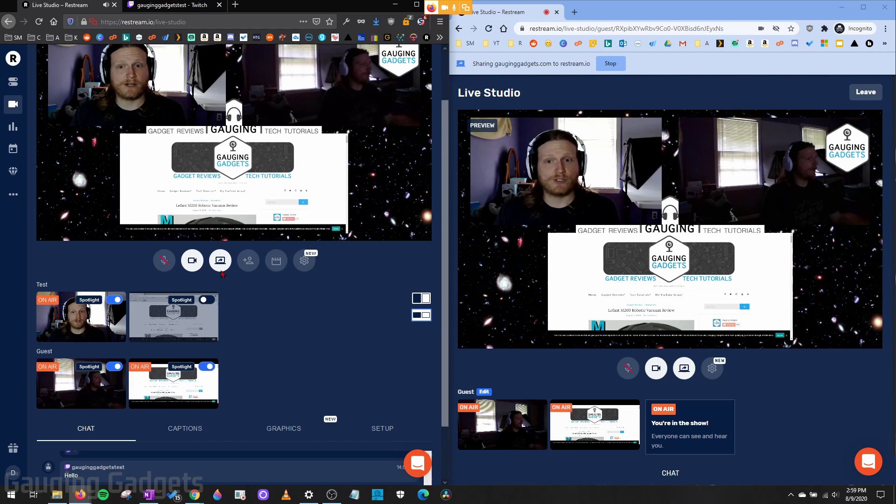
{"action": "scroll", "coordinate": [208, 228], "scroll_direction": "up", "scroll_amount": 2}
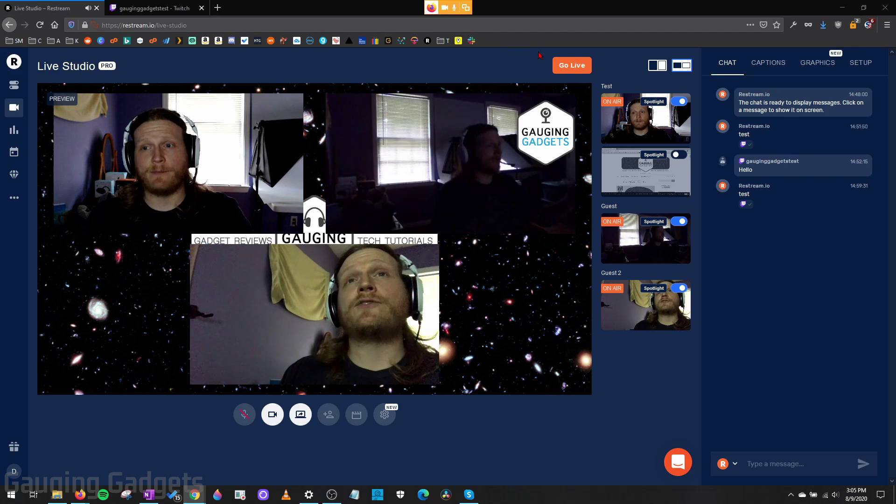
- Go live to Twitch with the host and both guests on air, check the channel page and close it
{"action": "left_click", "coordinate": [576, 67]}
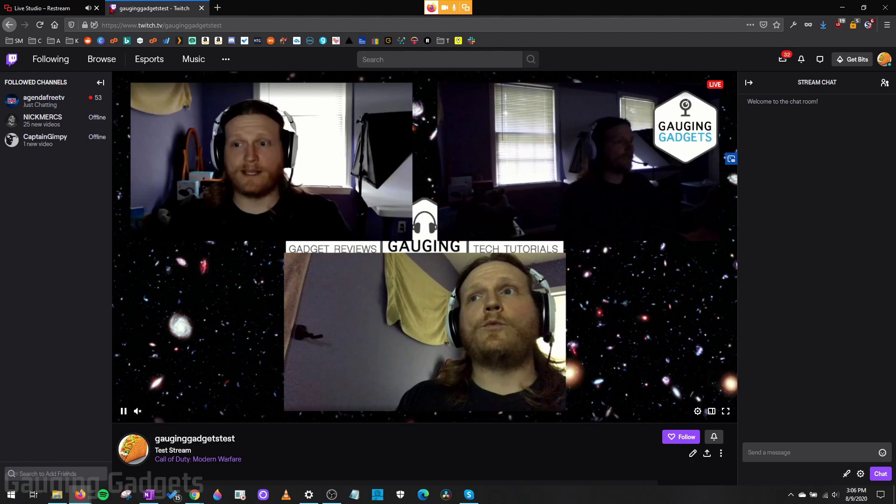
{"action": "left_click", "coordinate": [201, 8]}
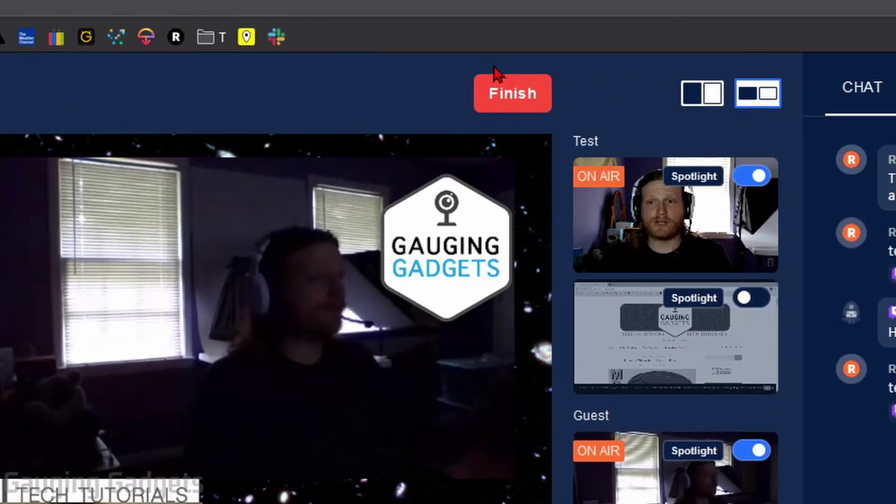
- Finish the stream with confirmation and check how long the recordings are stored
{"action": "left_click", "coordinate": [497, 108]}
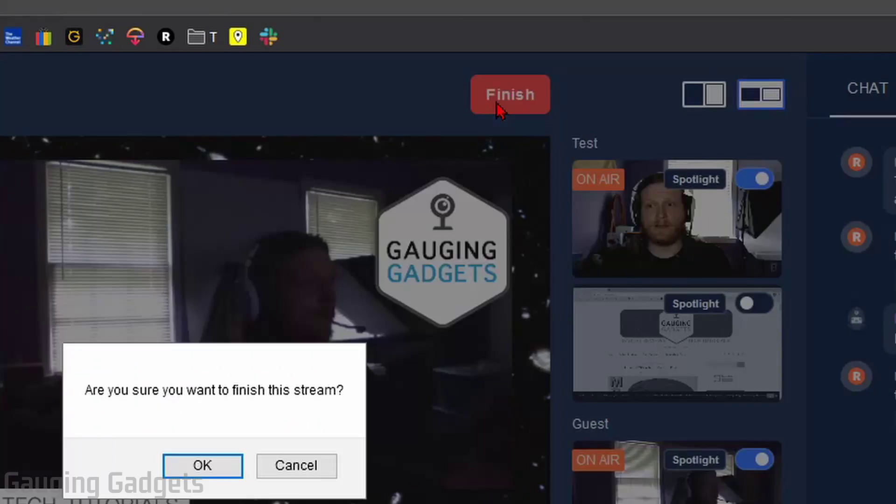
{"action": "left_click", "coordinate": [192, 467]}
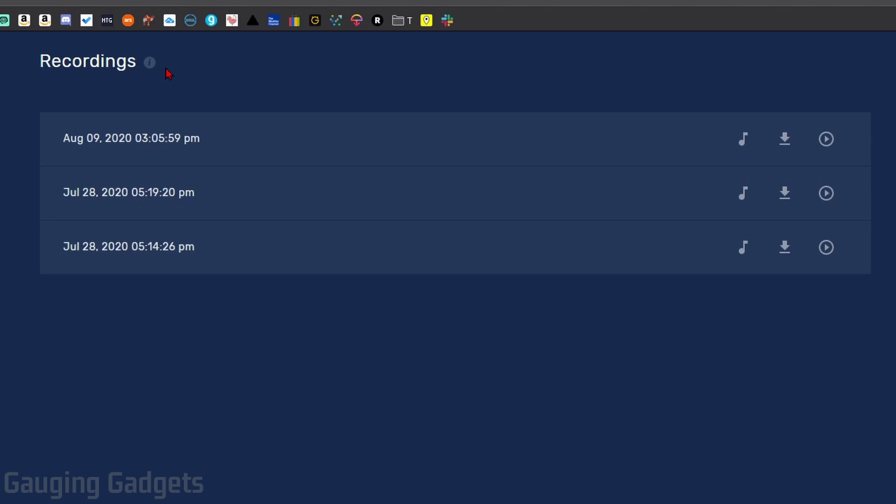
{"action": "mouse_move", "coordinate": [149, 67]}
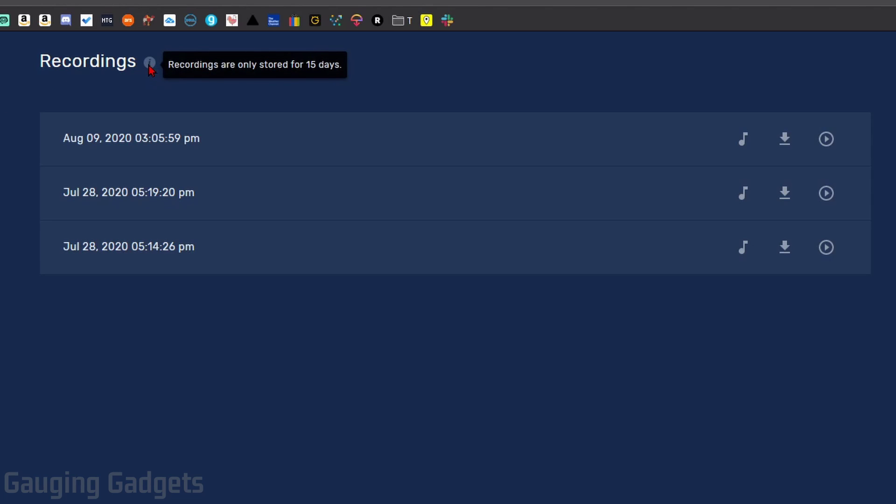